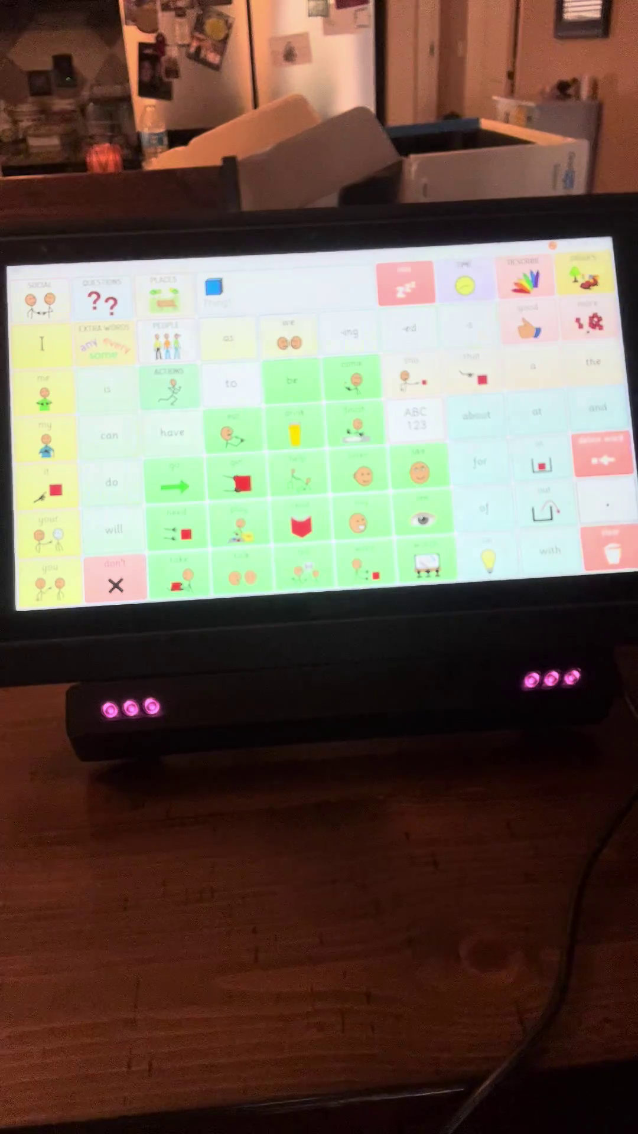
- Open the categories page (pets, farm, clothes, food) from the WordPower60 core board
{"action": "left_click", "coordinate": [620, 457]}
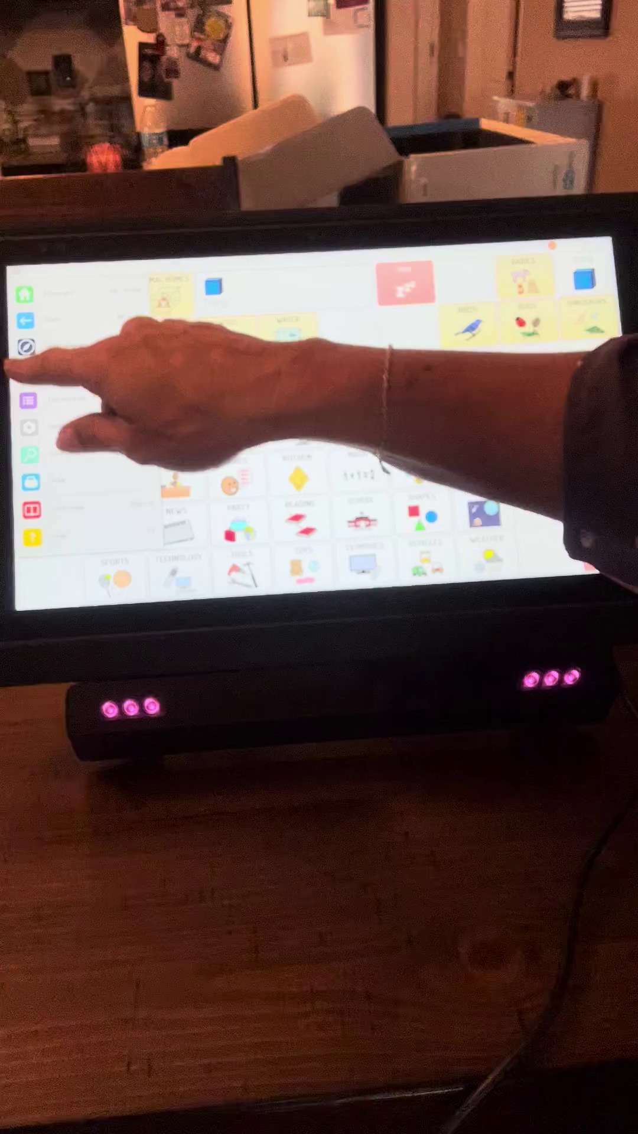
- Enter Edit Grid mode on the topics page and start a new cell in an empty slot
{"action": "left_click", "coordinate": [25, 381]}
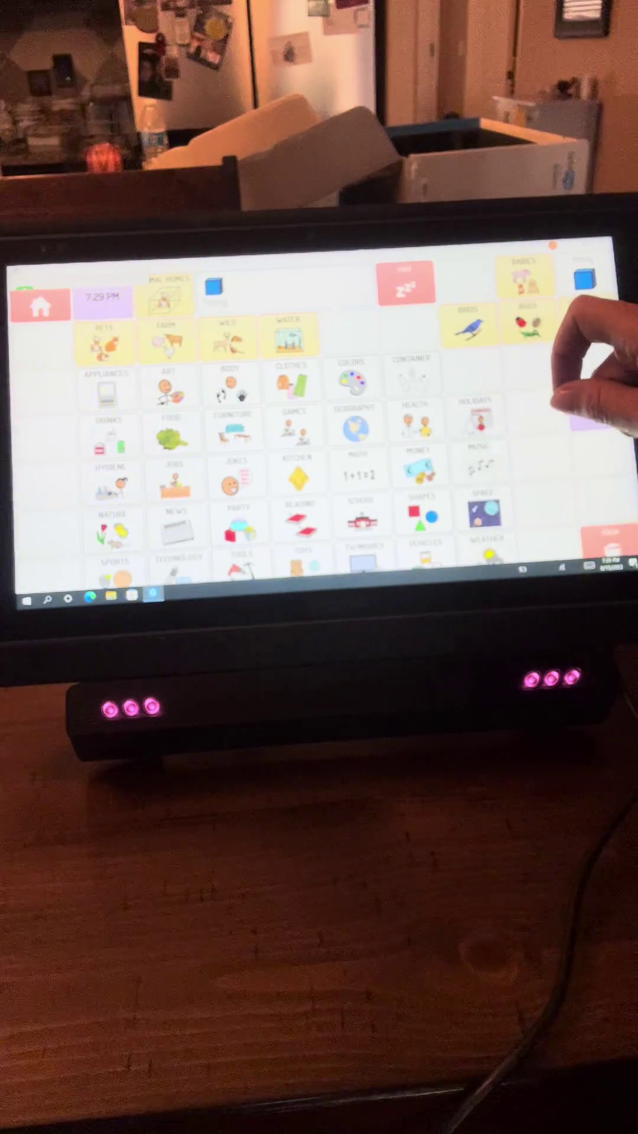
{"action": "left_click", "coordinate": [585, 355]}
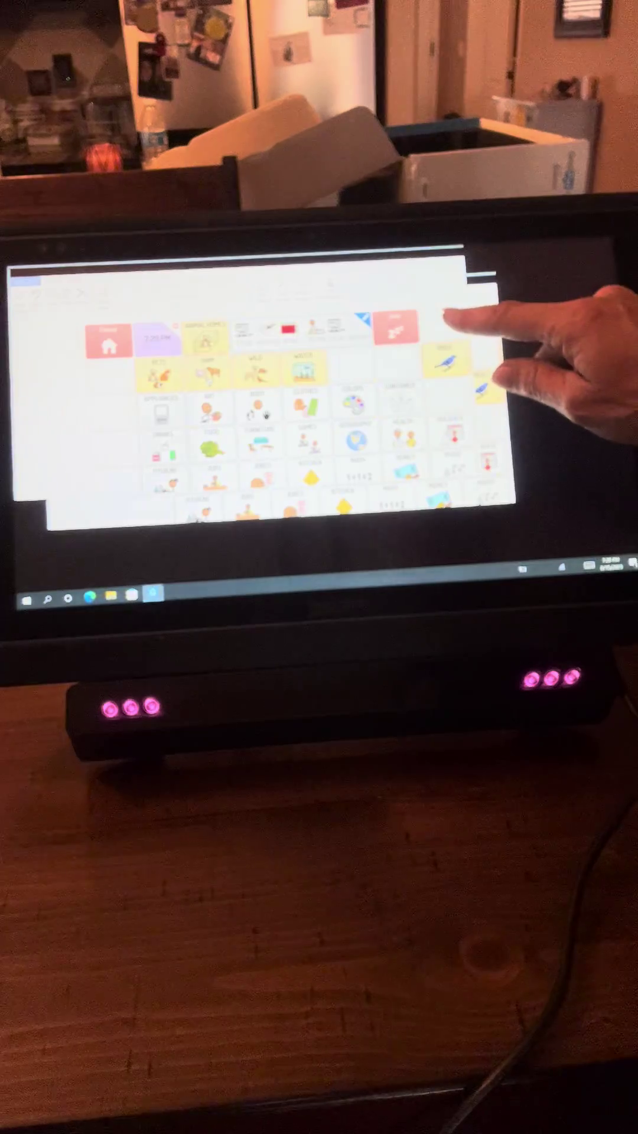
{"action": "left_click", "coordinate": [461, 315]}
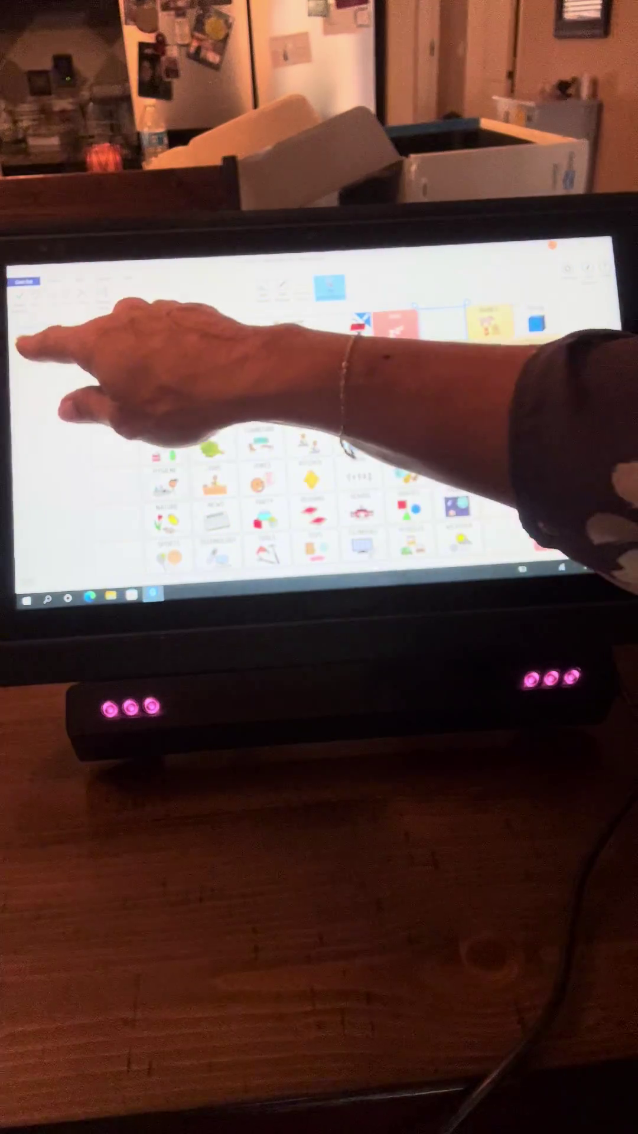
{"action": "left_click", "coordinate": [35, 341]}
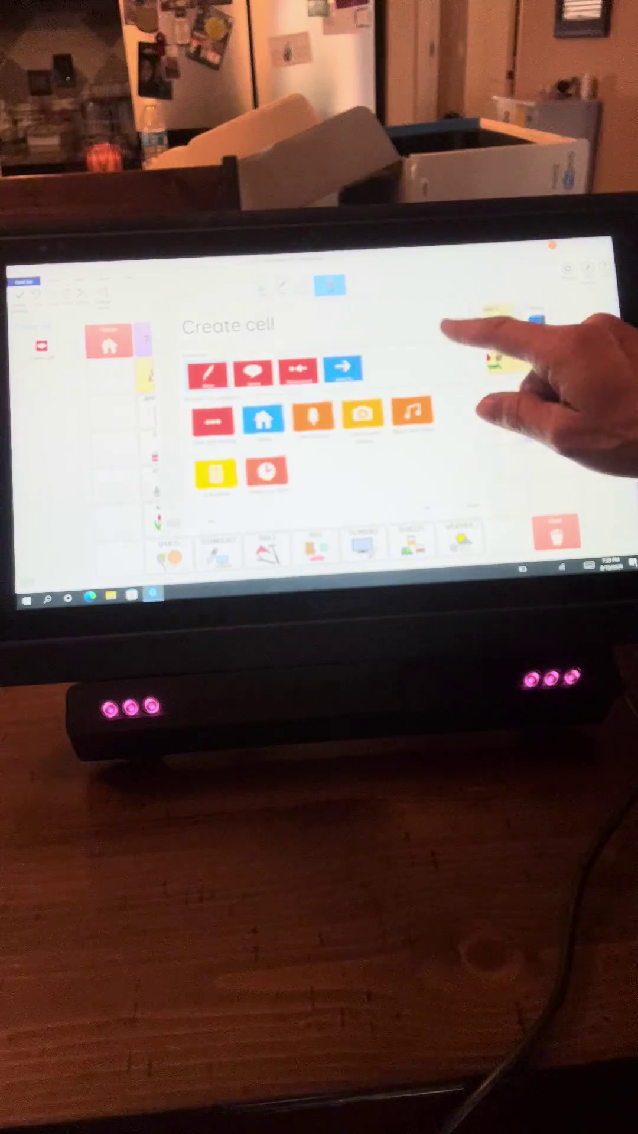
- Search the cell actions and assign the eye gaze monitor command to the new cell
{"action": "left_click", "coordinate": [461, 465]}
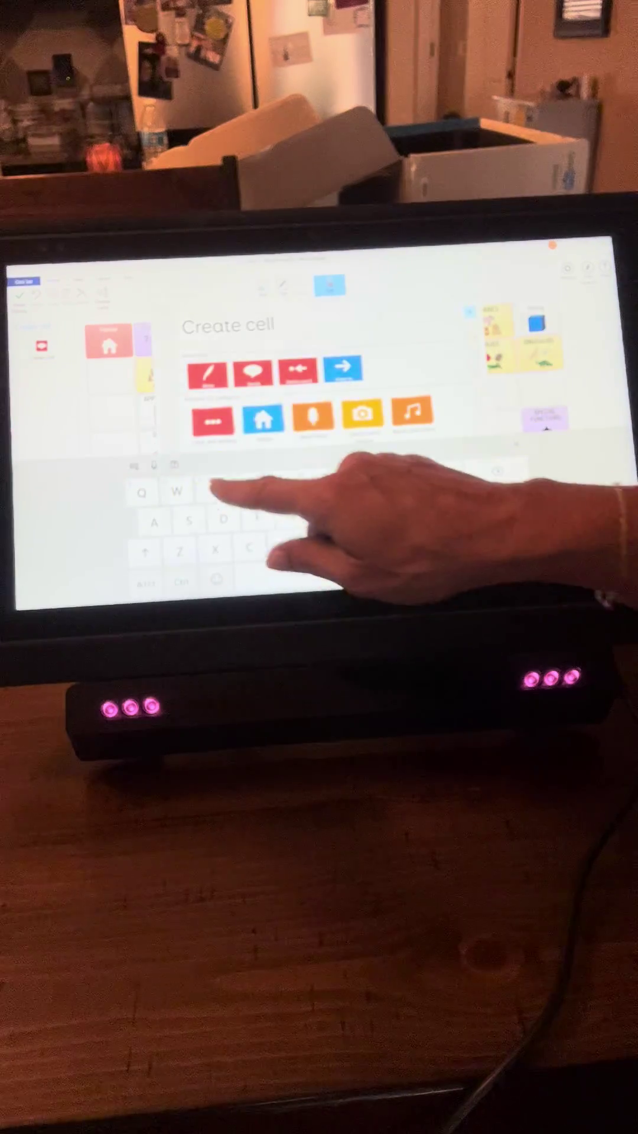
{"action": "left_click", "coordinate": [204, 482]}
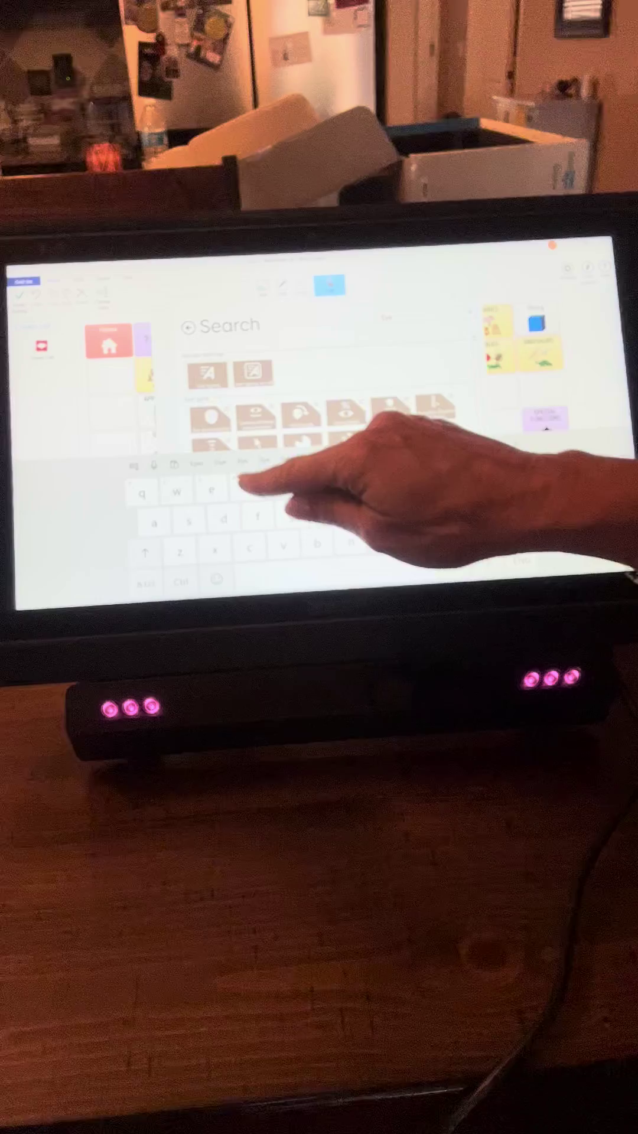
{"action": "left_click", "coordinate": [212, 417]}
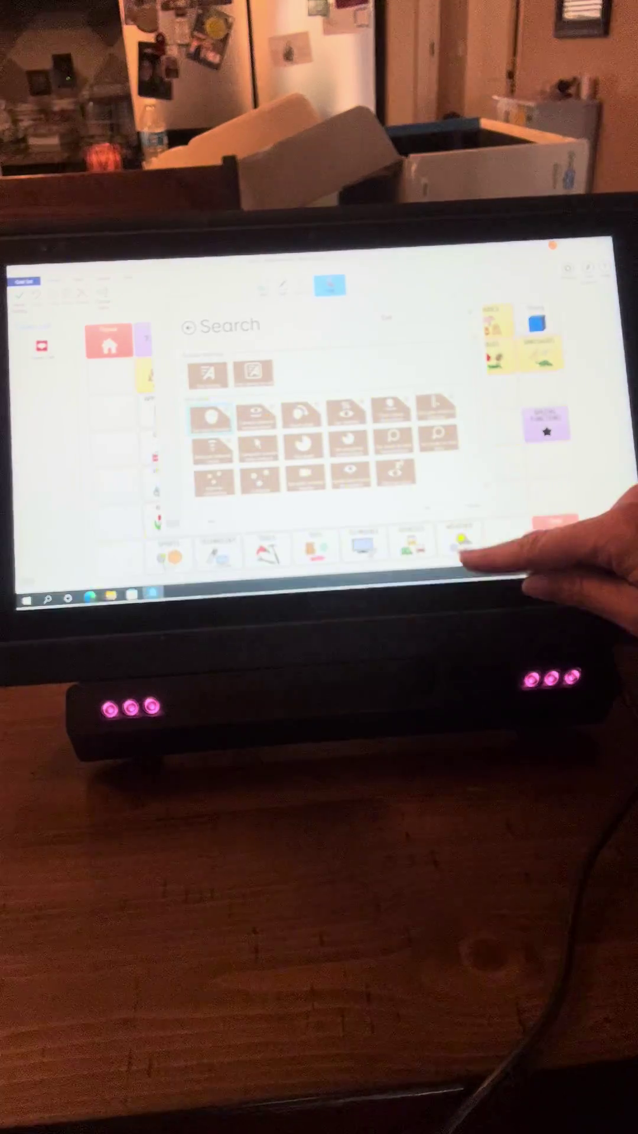
{"action": "left_click", "coordinate": [444, 549]}
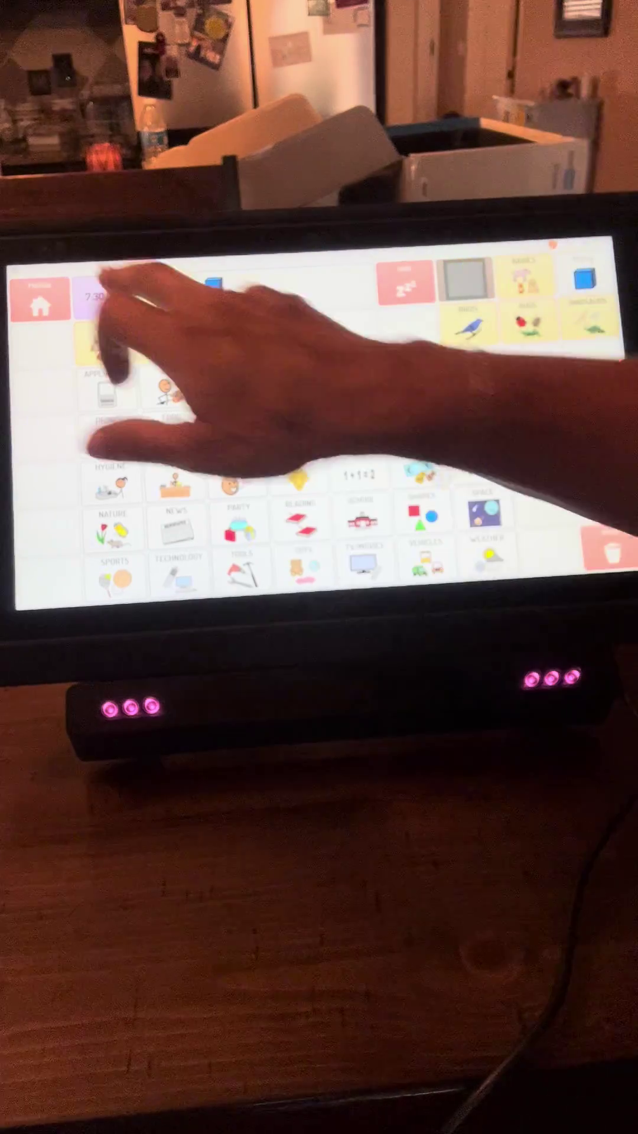
- Exit to the Student home screen and open VocoChat's My toolkit page
{"action": "left_click", "coordinate": [36, 381]}
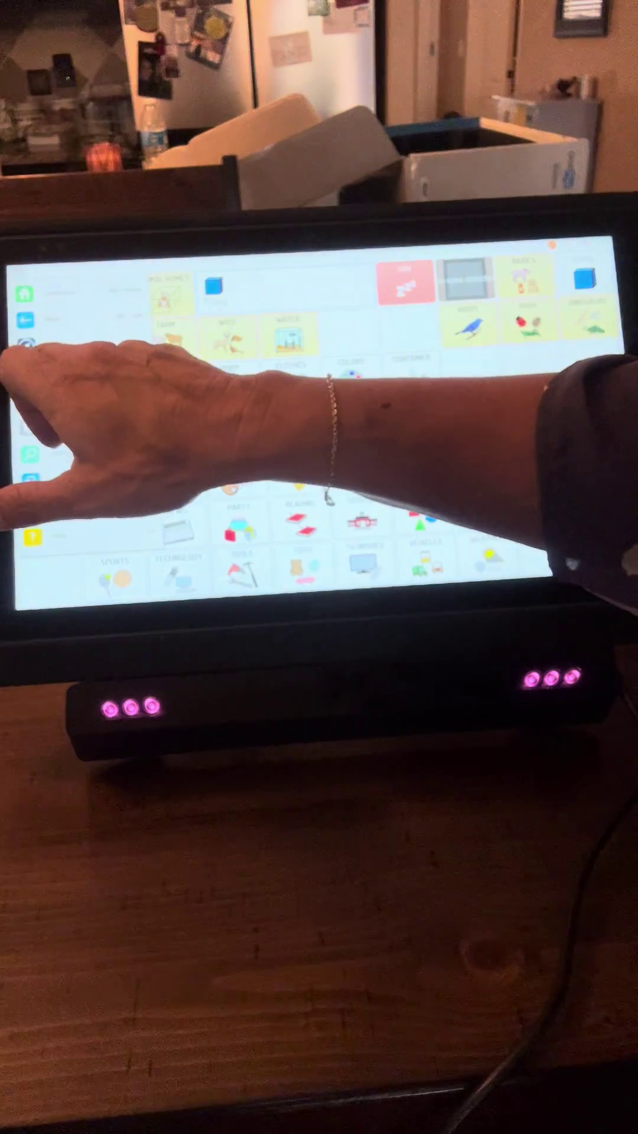
{"action": "left_click", "coordinate": [27, 323]}
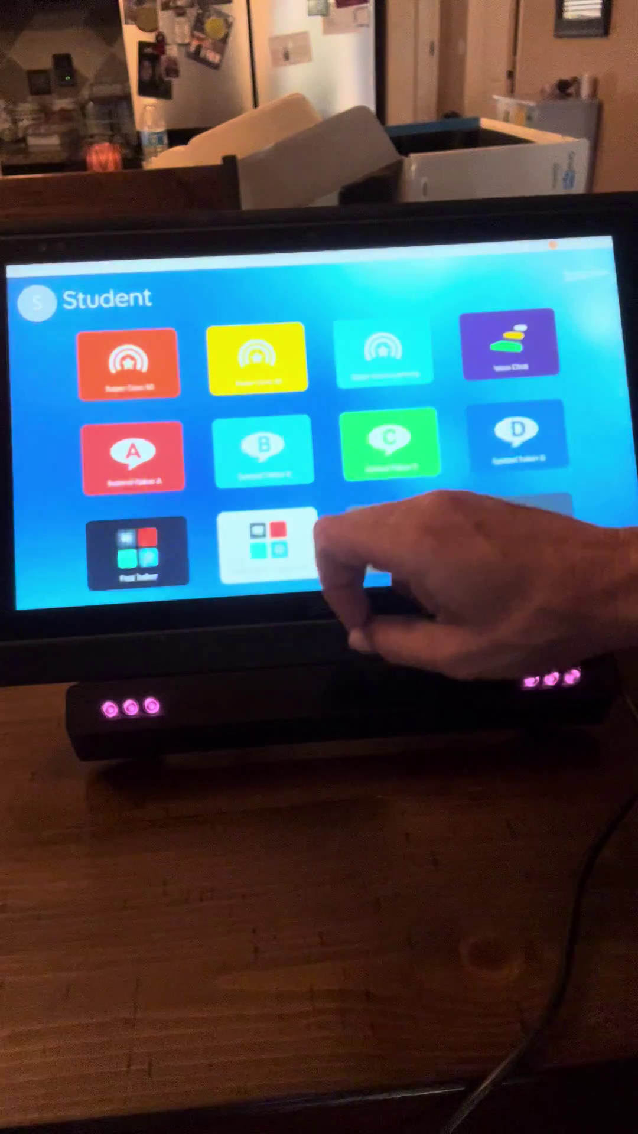
{"action": "left_click", "coordinate": [527, 536]}
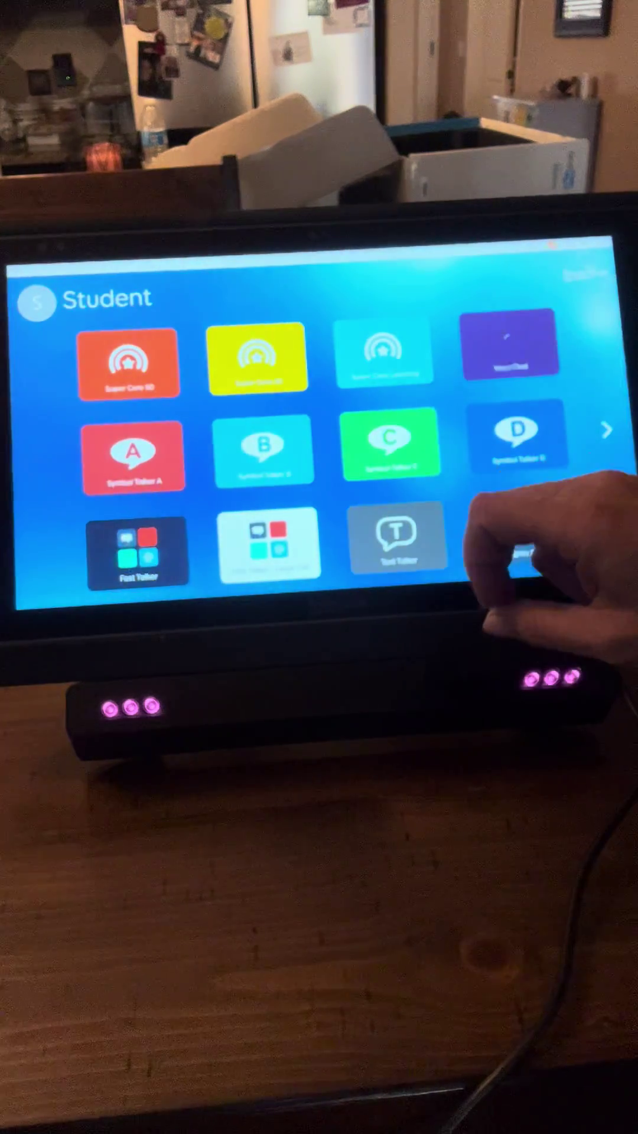
{"action": "left_click", "coordinate": [78, 315]}
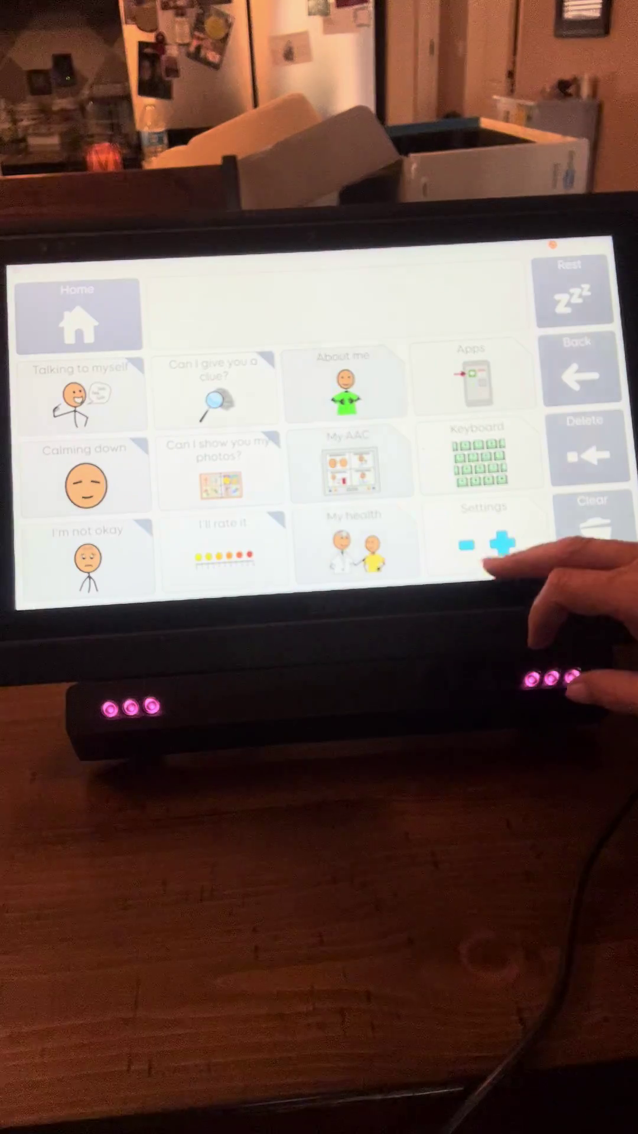
- Open the toolkit's Settings page with battery, volume, speed, eye gaze and access cells
{"action": "left_click", "coordinate": [483, 541]}
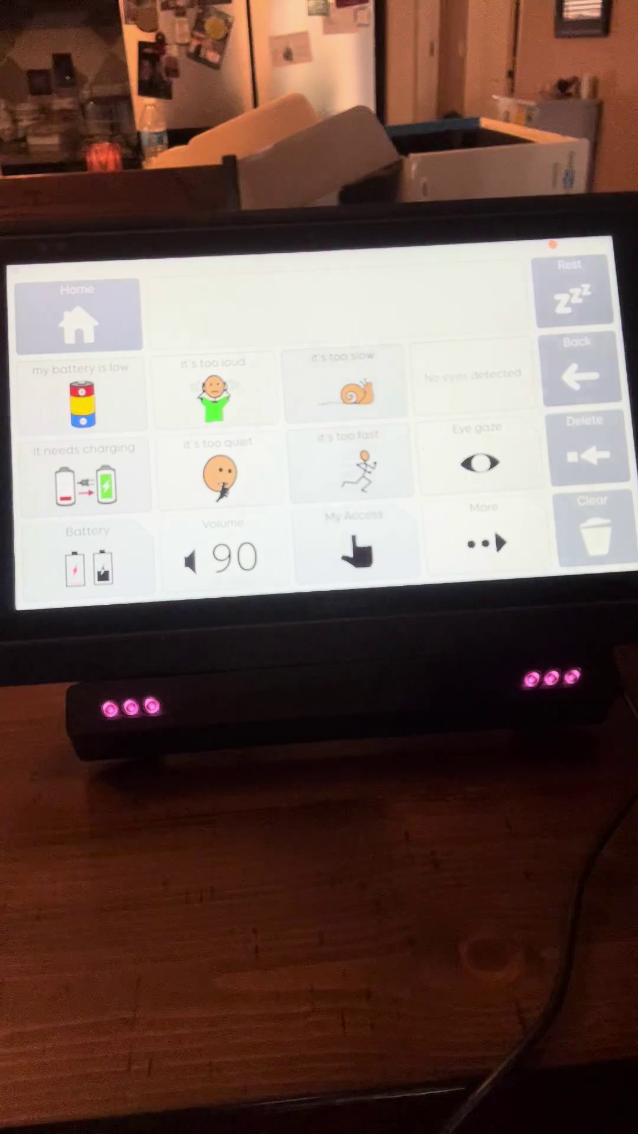